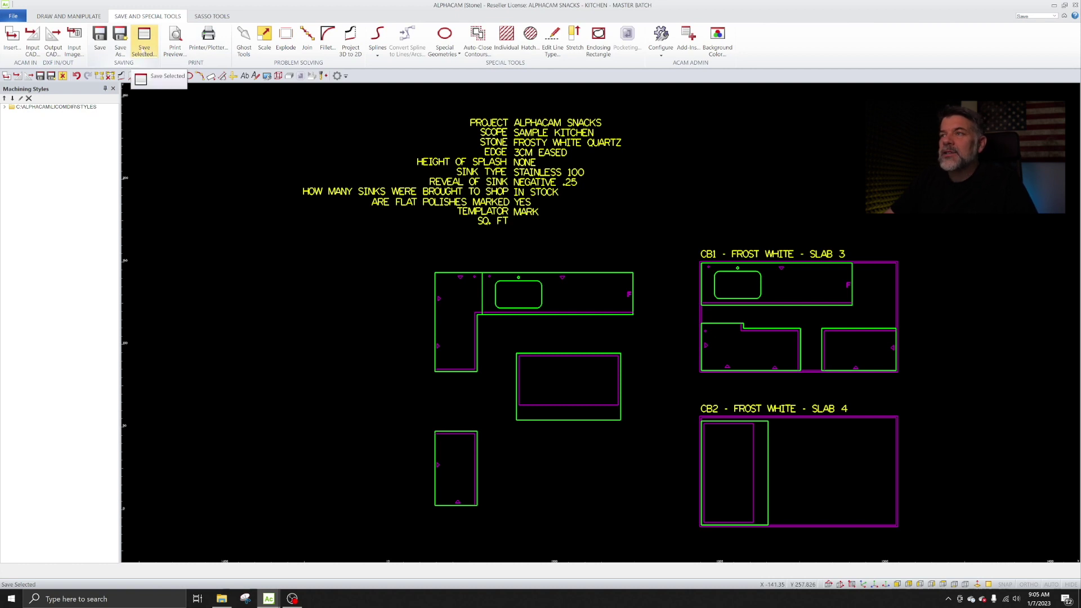
Step: Review the File group in the installed add-ins list and accept the add-in settings
left_click(141, 40)
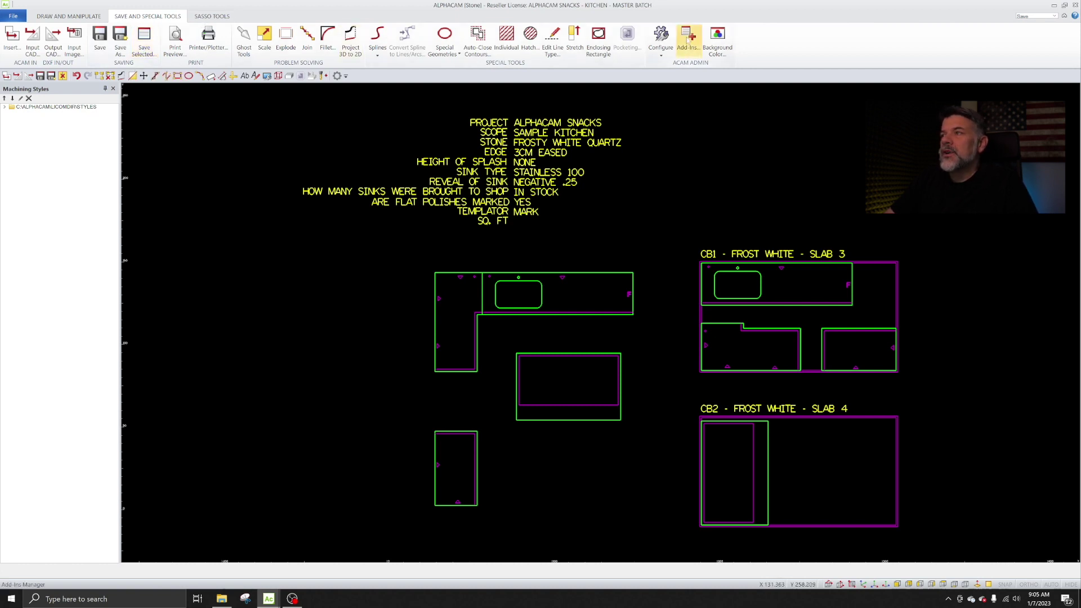
left_click(688, 37)
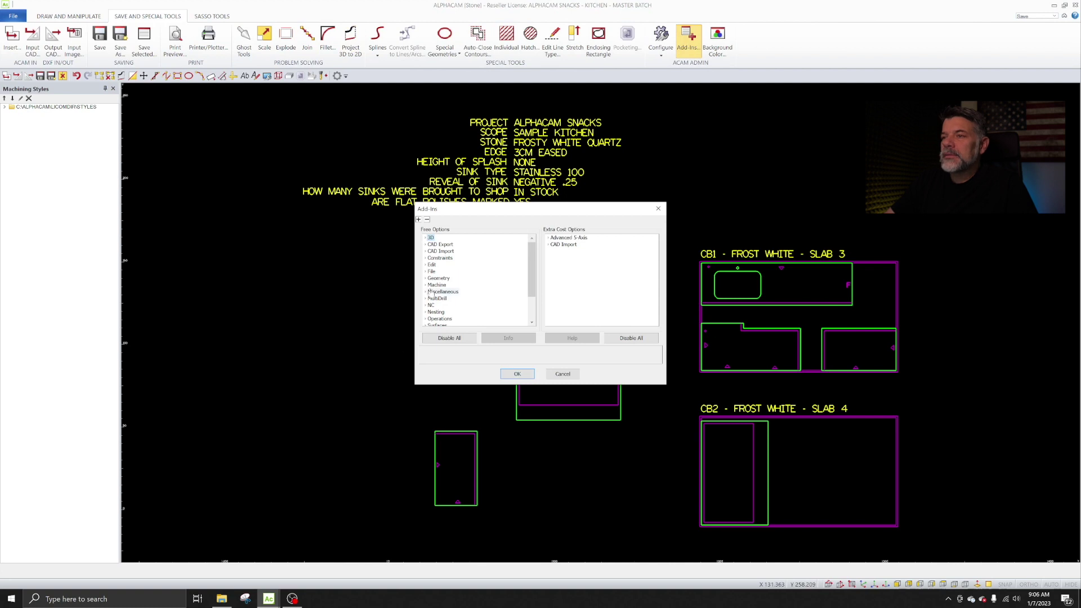
double_click(431, 271)
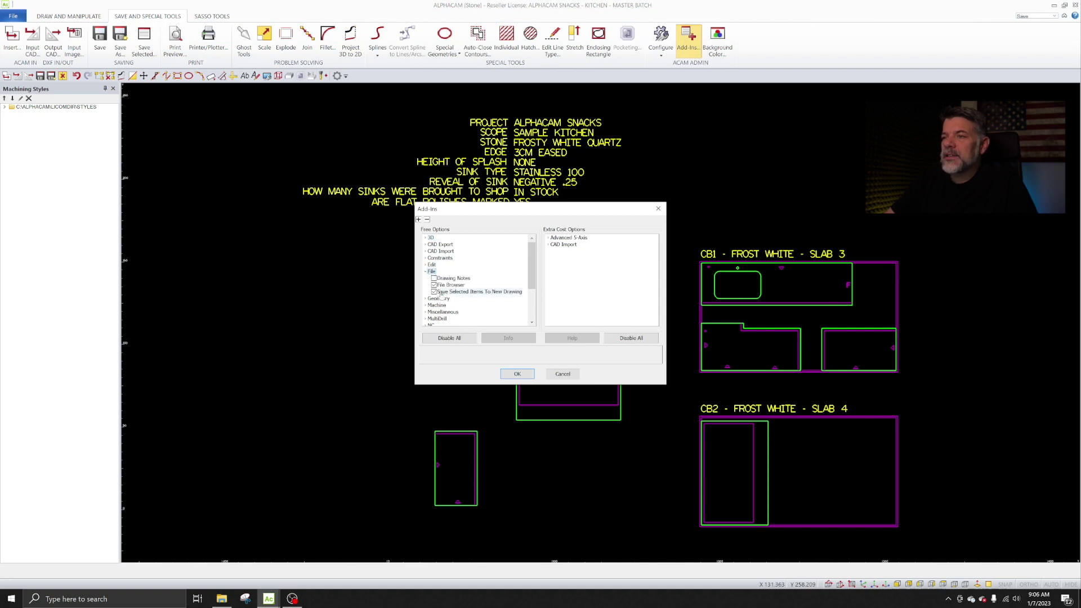
left_click(514, 374)
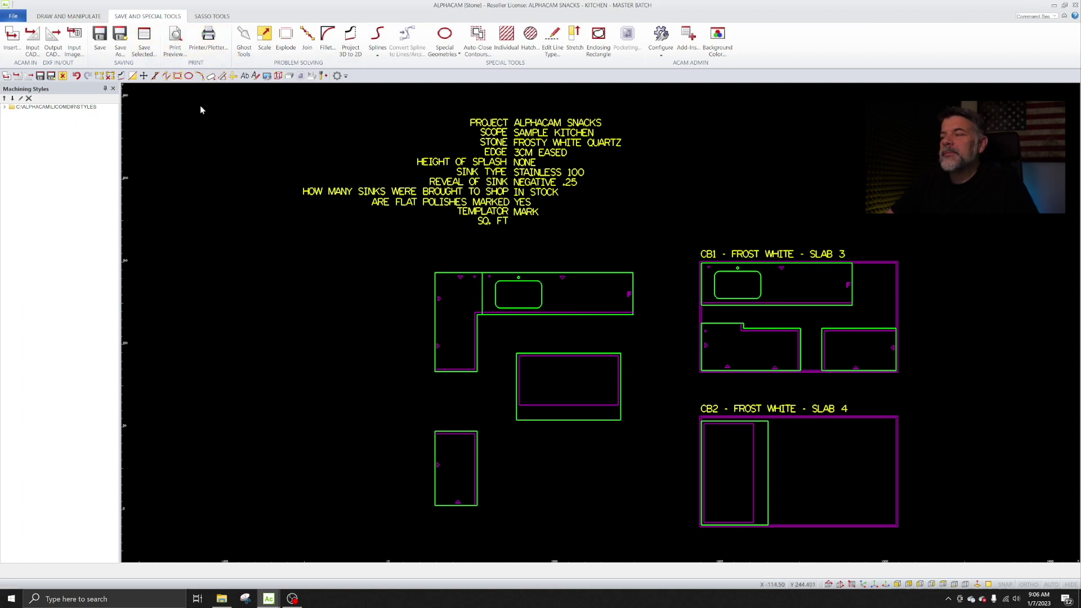
Step: Window-select the CB1 slab and its parts for Save Selected, browsing to Desktop > MASTER JOB FOLDER > ALPHACAM SNACKS
left_click(145, 41)
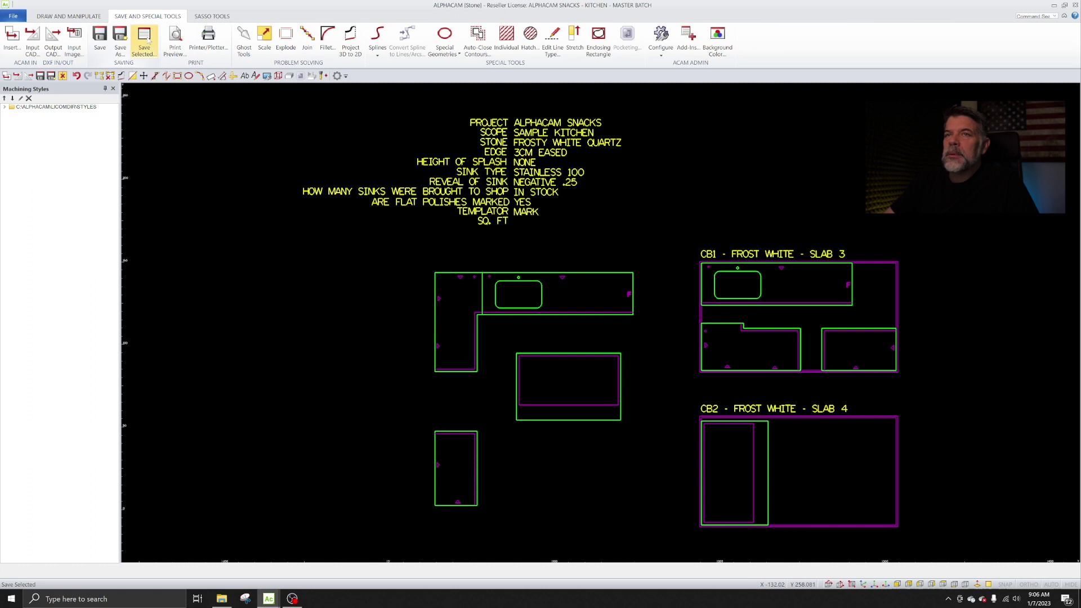
left_click(670, 234)
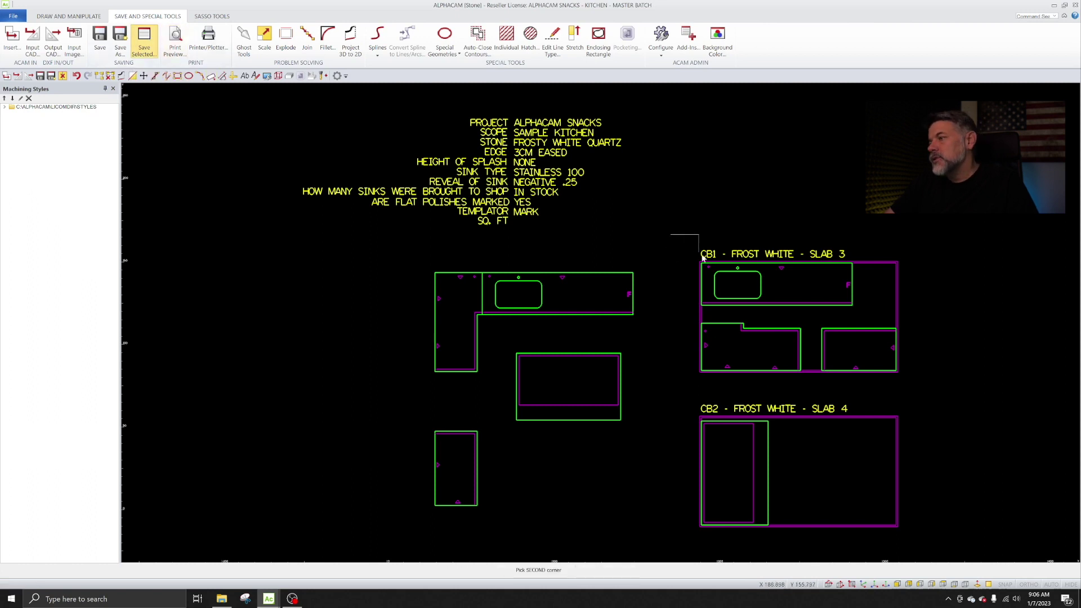
left_click(912, 387)
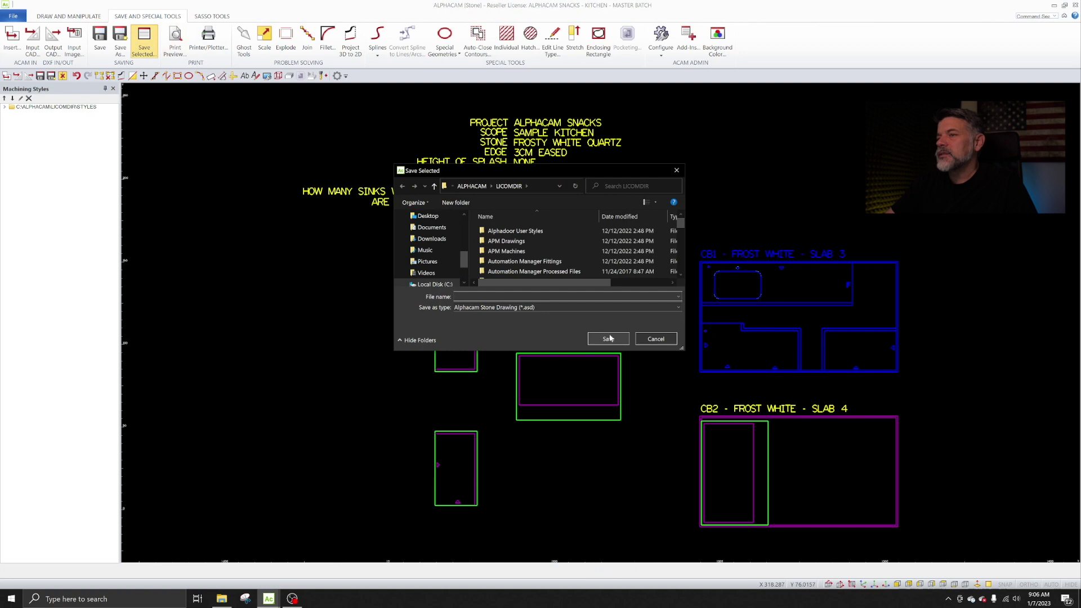
left_click(426, 216)
double_click(510, 243)
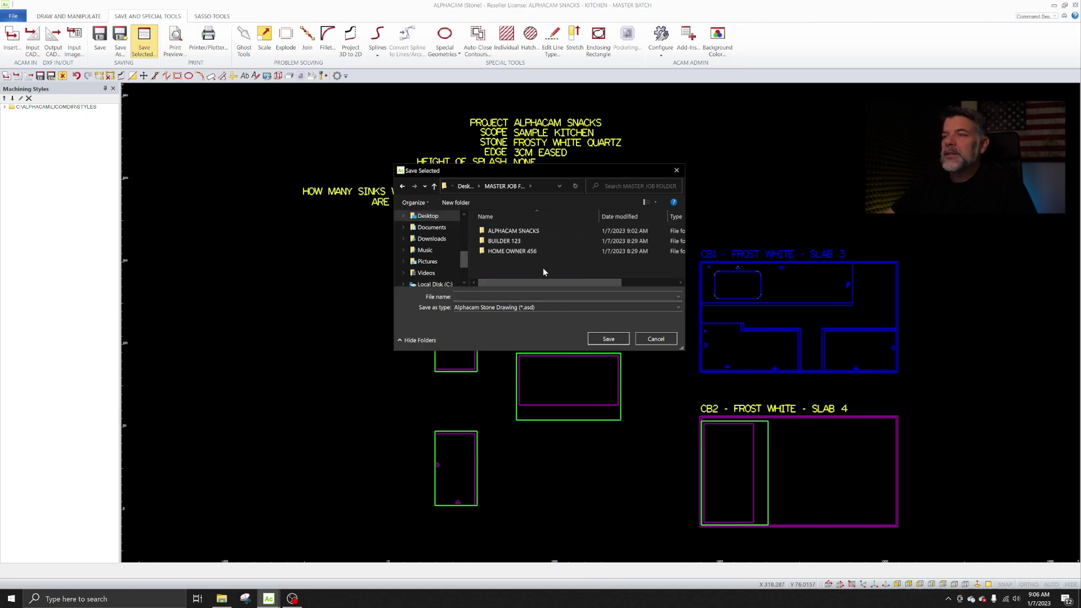
double_click(513, 233)
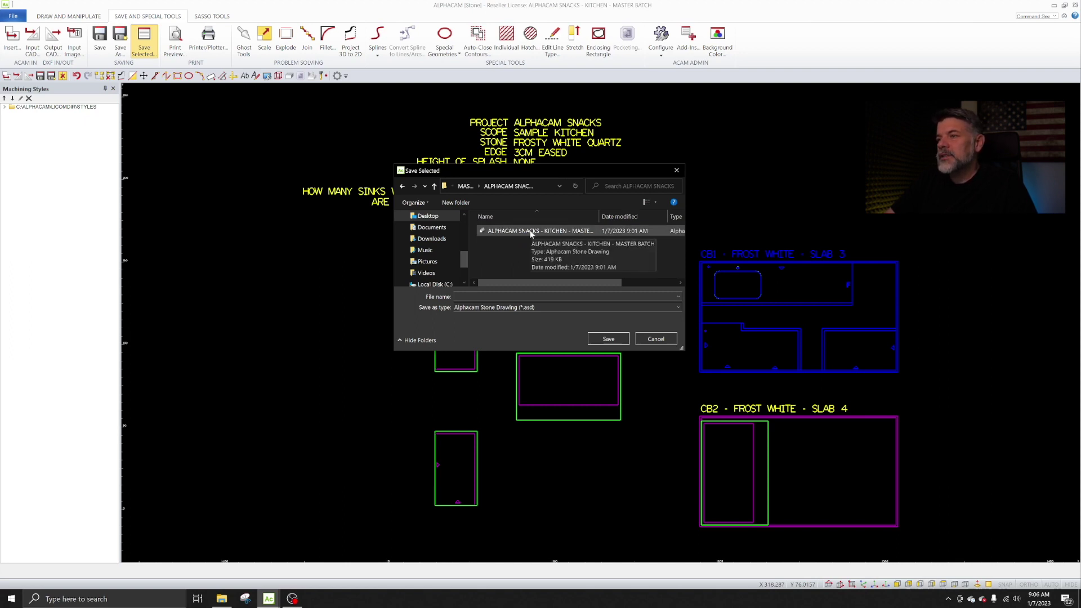
Step: Rename the master batch file name to end in 'CB1' and save it
left_click(531, 232)
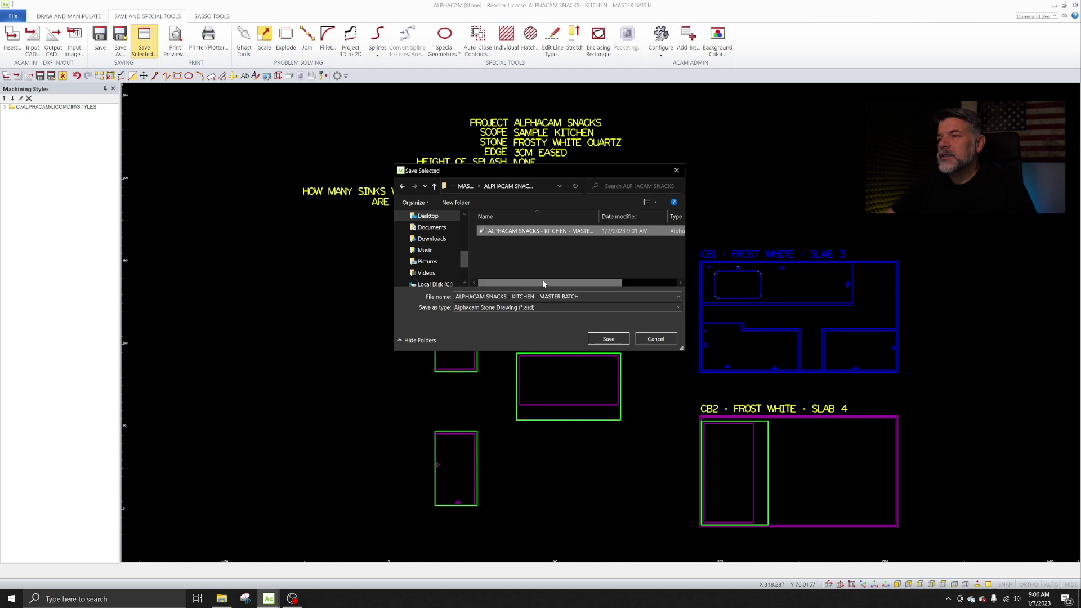
key("Tab")
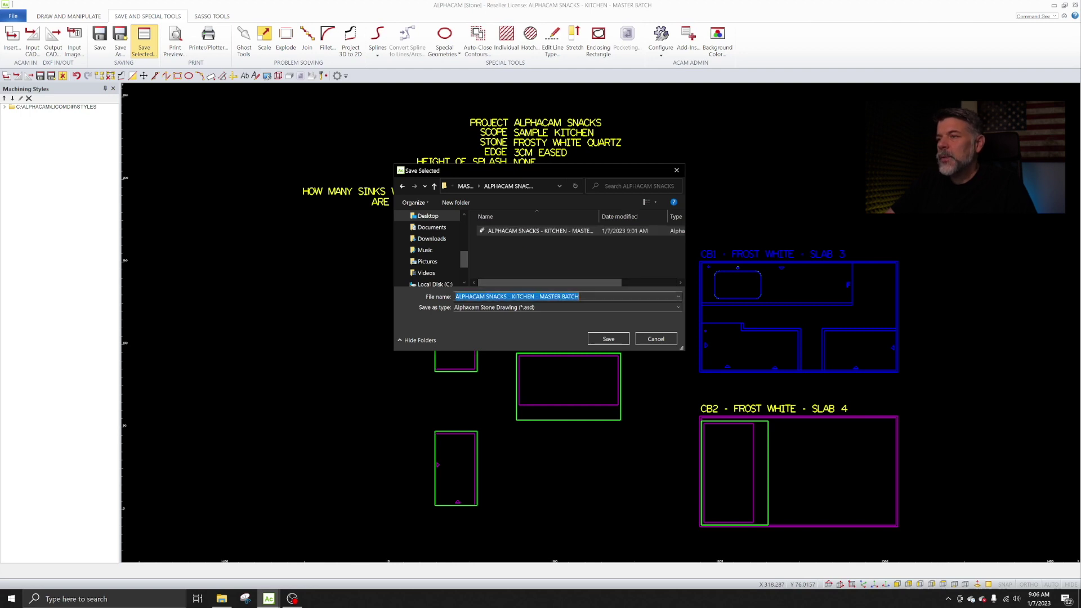
key("End")
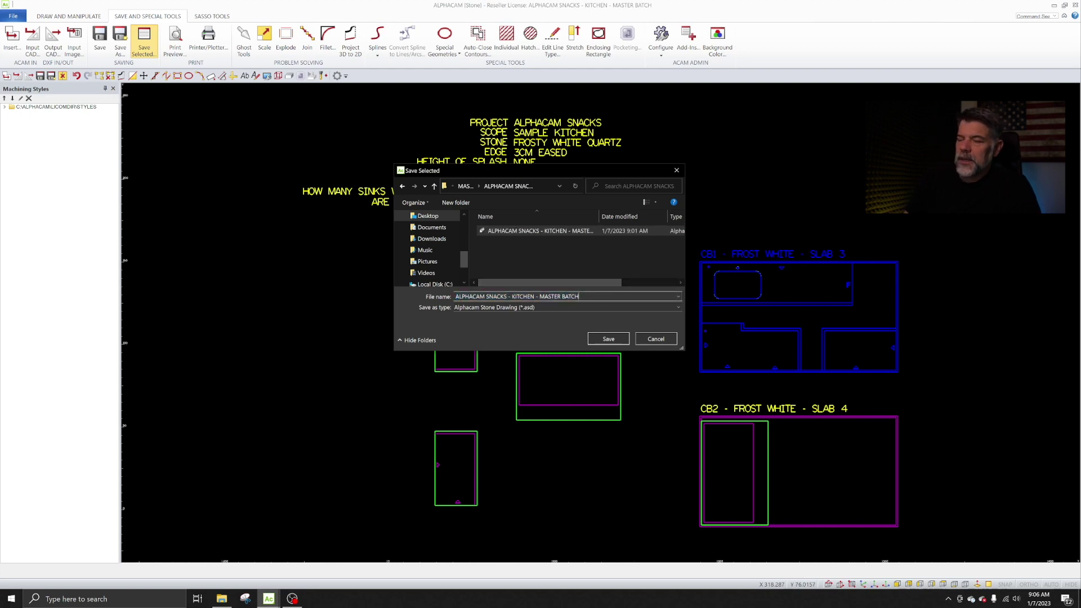
key("BackSpace")
key("BackSpace")
key("BackSpace")
key("BackSpace")
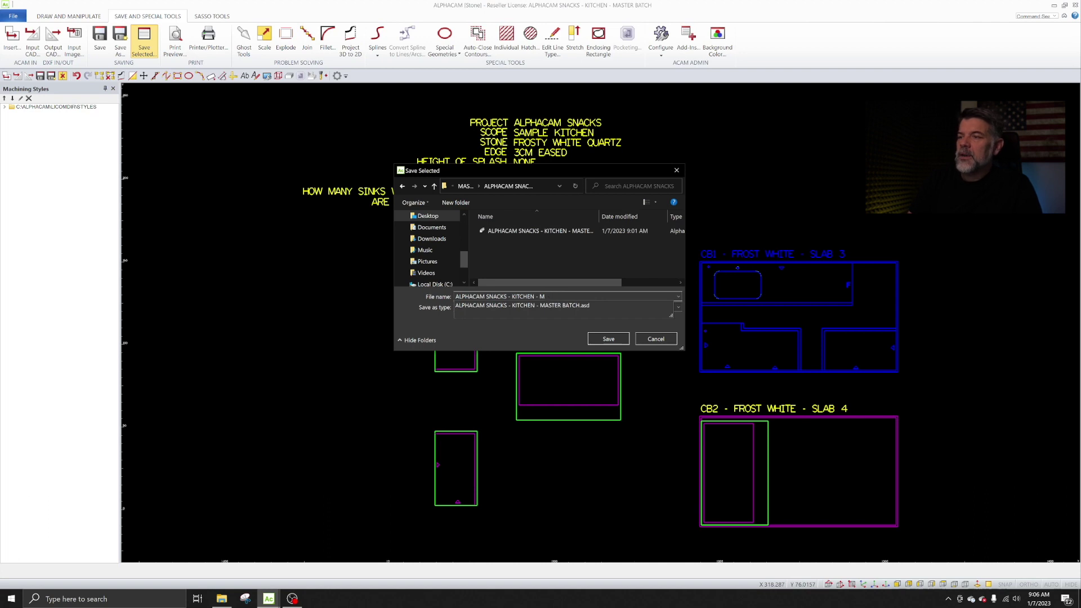
type("CB1")
left_click(625, 339)
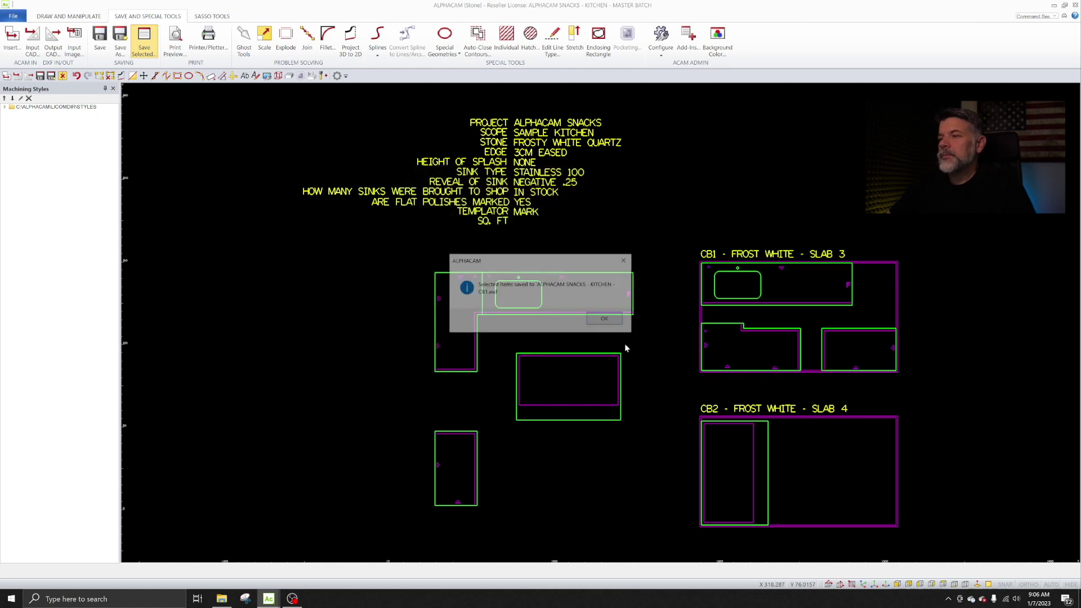
Step: Window-select the CB2 slab and its parts for Save Selected
left_click(605, 319)
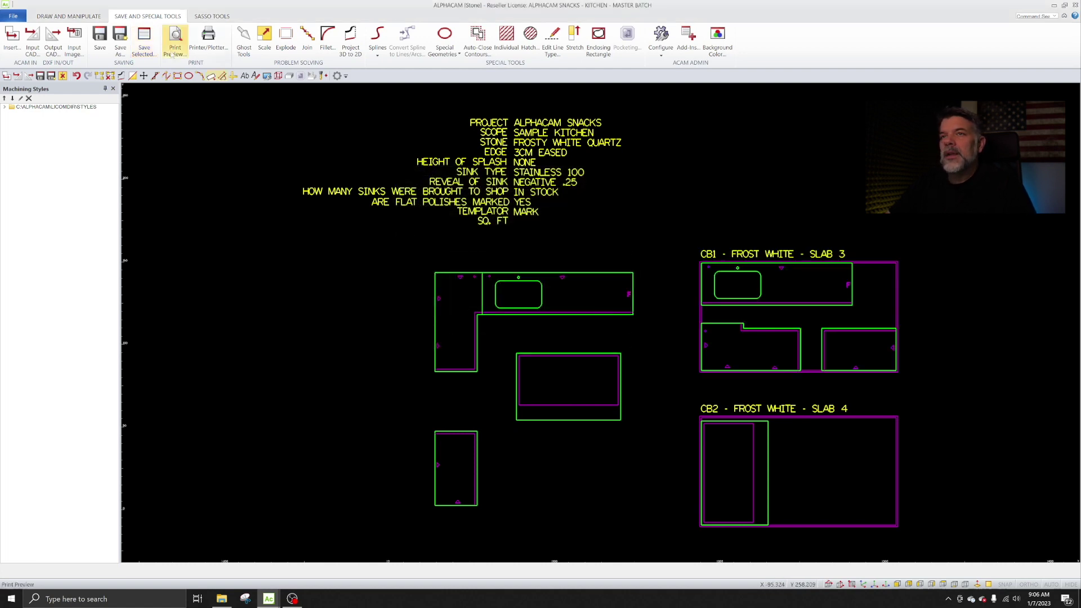
left_click(150, 48)
left_click(673, 387)
left_click(919, 549)
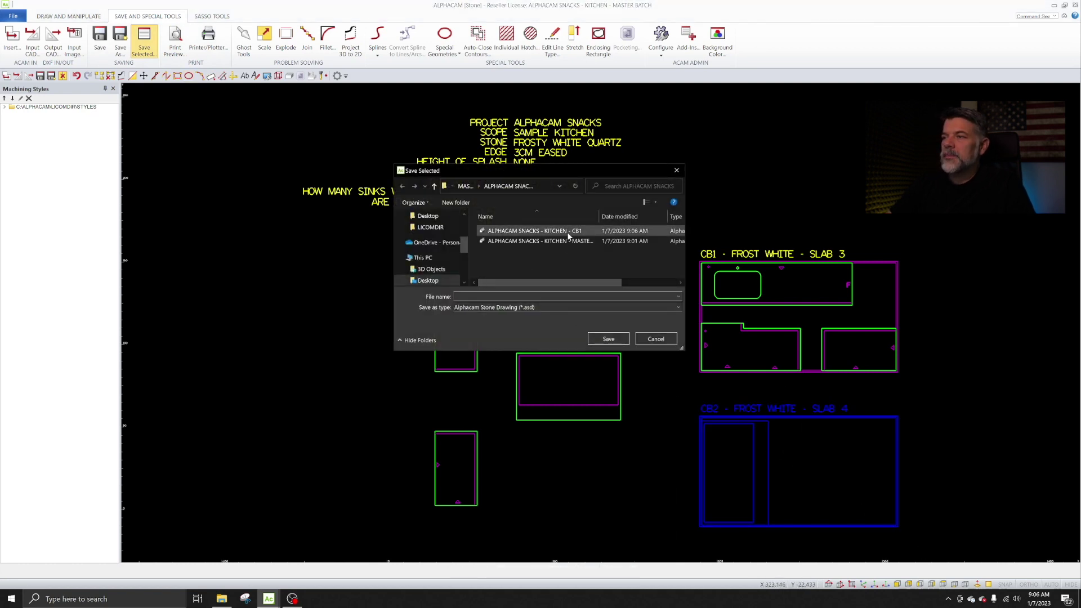
Step: Save them as 'ALPHACAM SNACKS - KITCHEN - CB 2' in the job folder and confirm
left_click(535, 231)
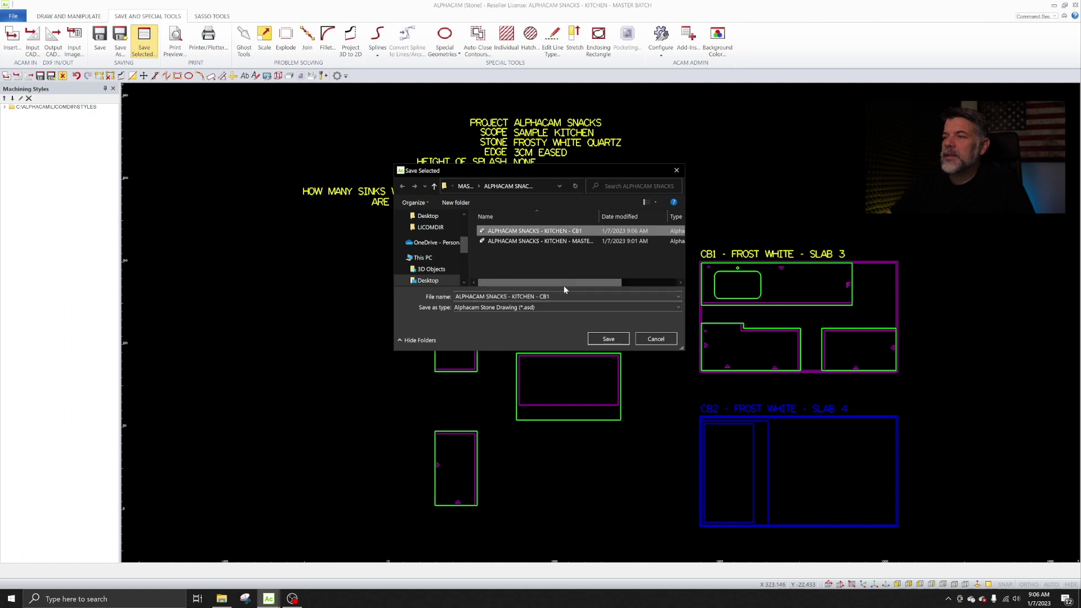
left_click(544, 296)
double_click(544, 296)
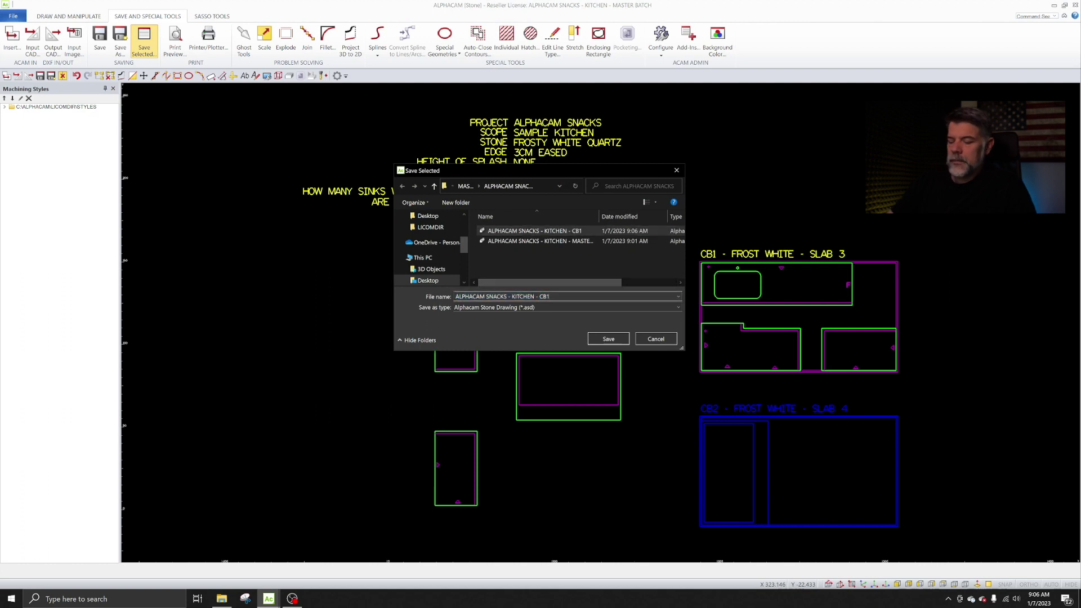
type("CB")
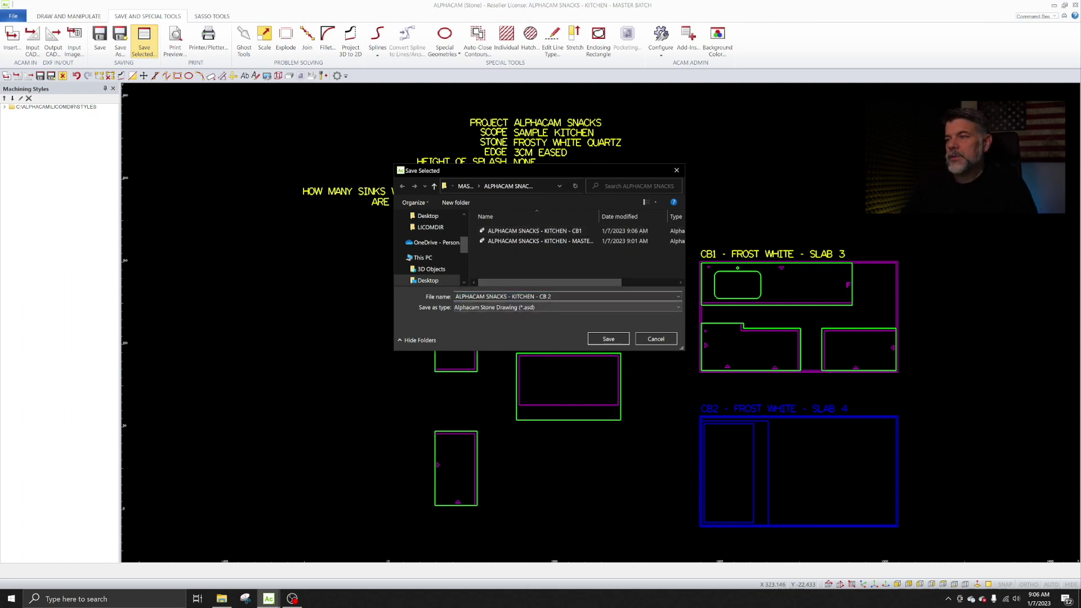
type(" 2")
left_click(608, 339)
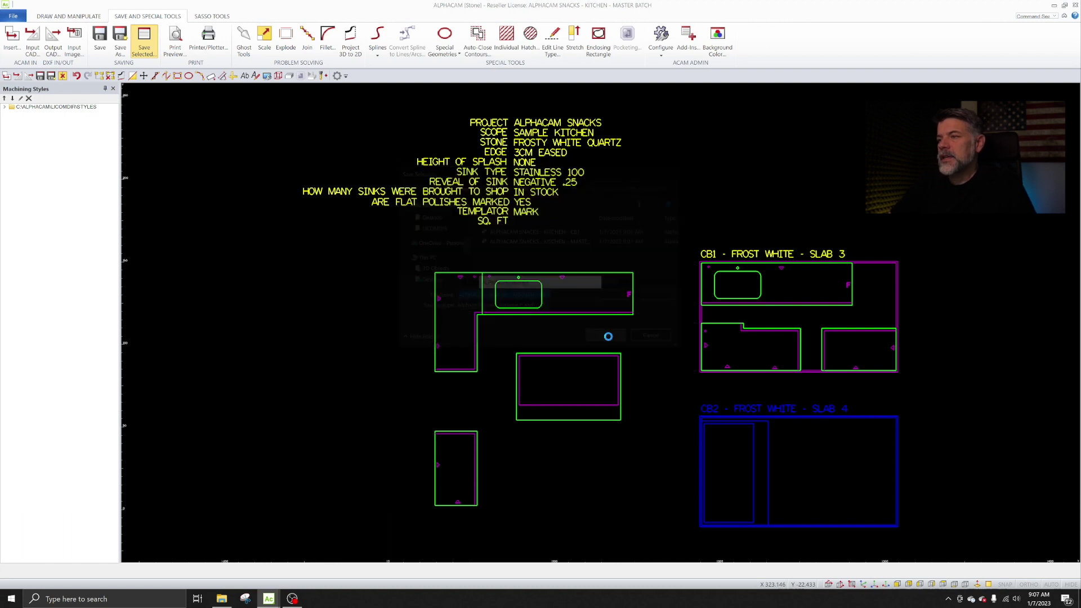
left_click(616, 320)
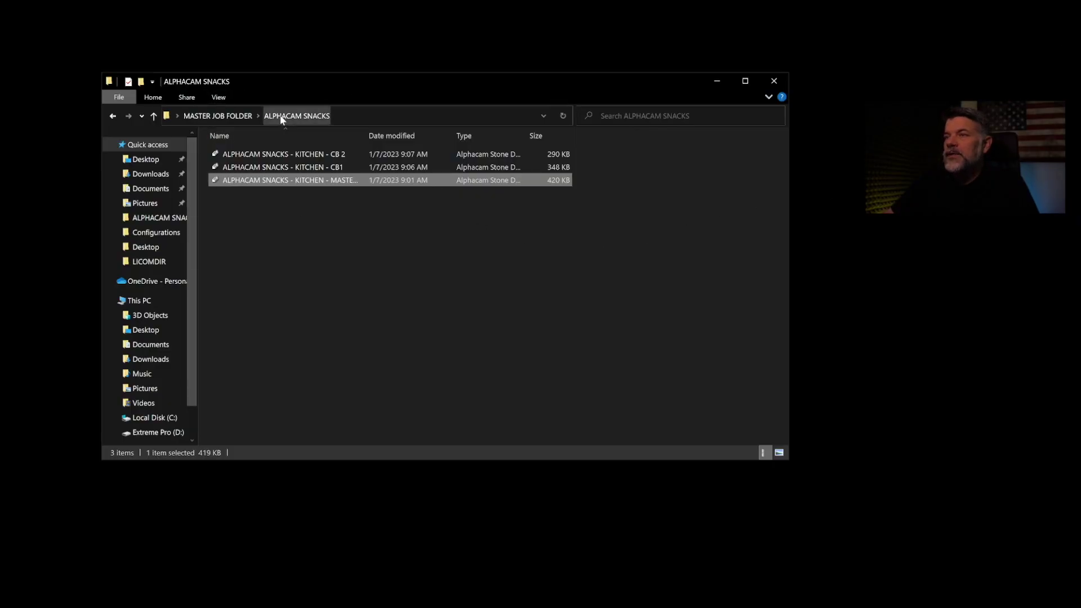
Step: Open ALPHACAM SNACKS - KITCHEN - CB1 from the ALPHACAM SNACKS folder in Alphacam
double_click(322, 170)
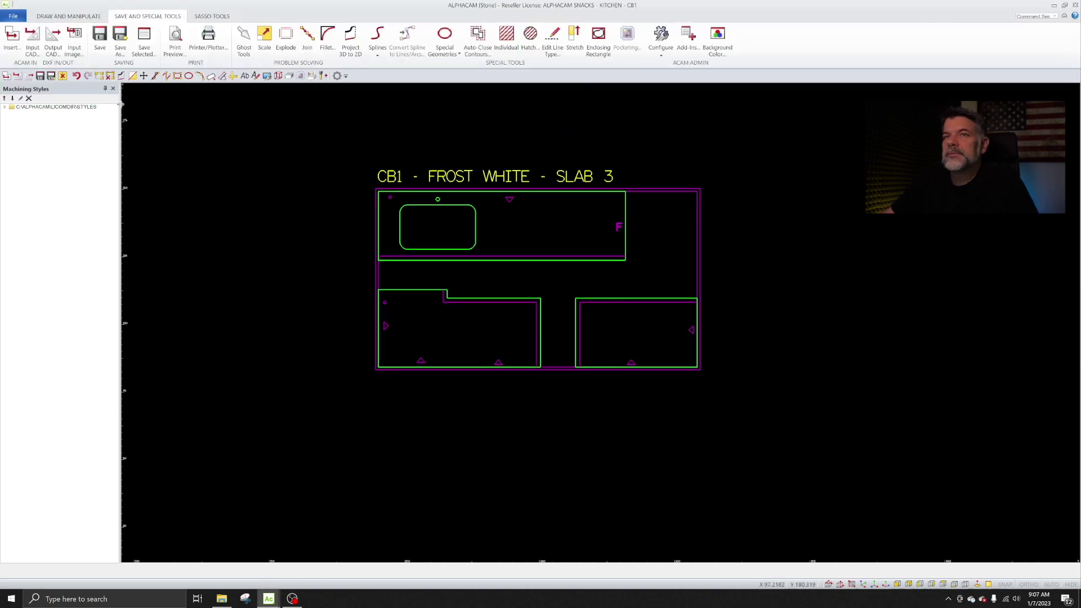
Step: Run Sasso Prepare Parts on the whole CB1 layout, using its lower-left corner as the 0,0 origin
left_click(210, 17)
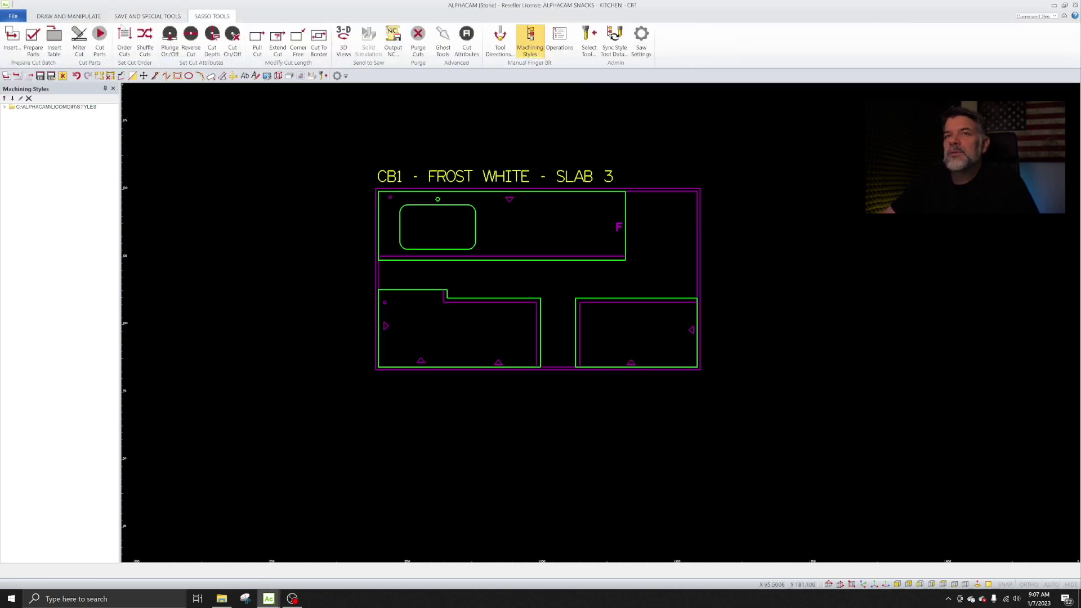
left_click(33, 41)
left_click(428, 229)
left_click(801, 442)
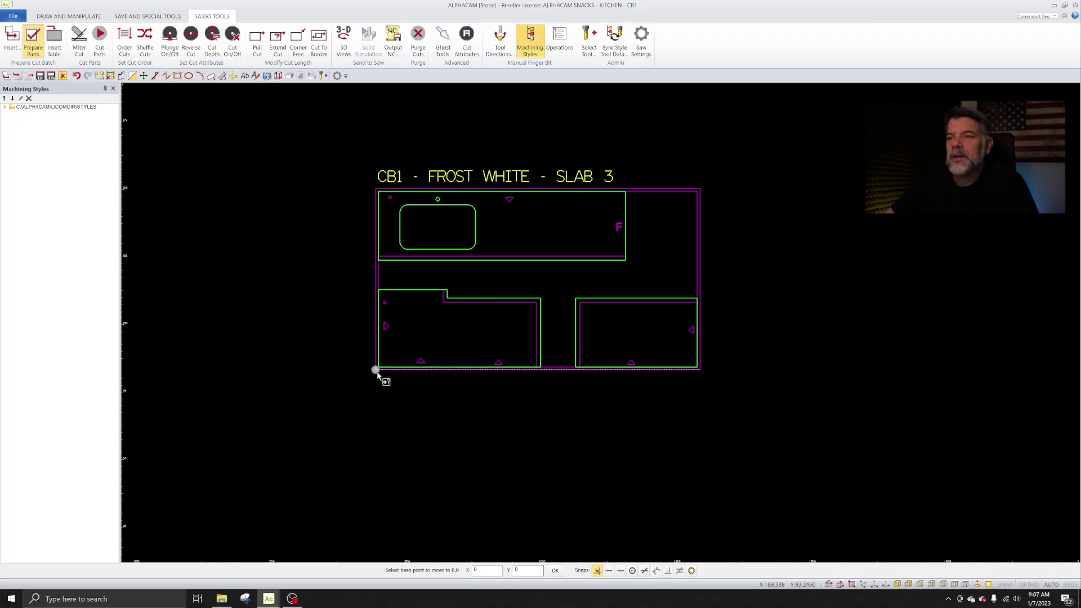
left_click(375, 370)
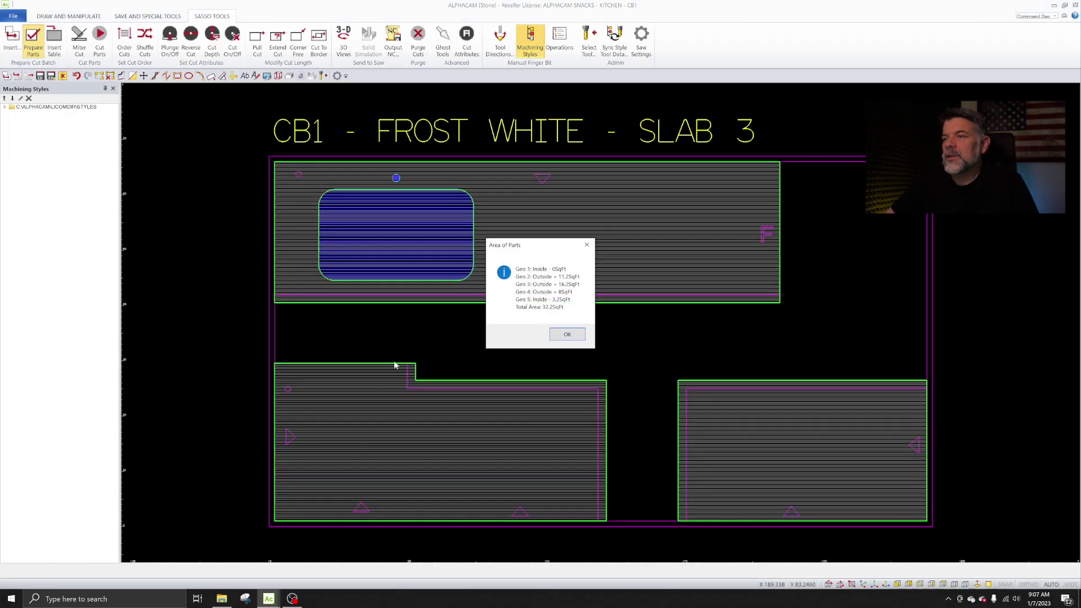
left_click(567, 334)
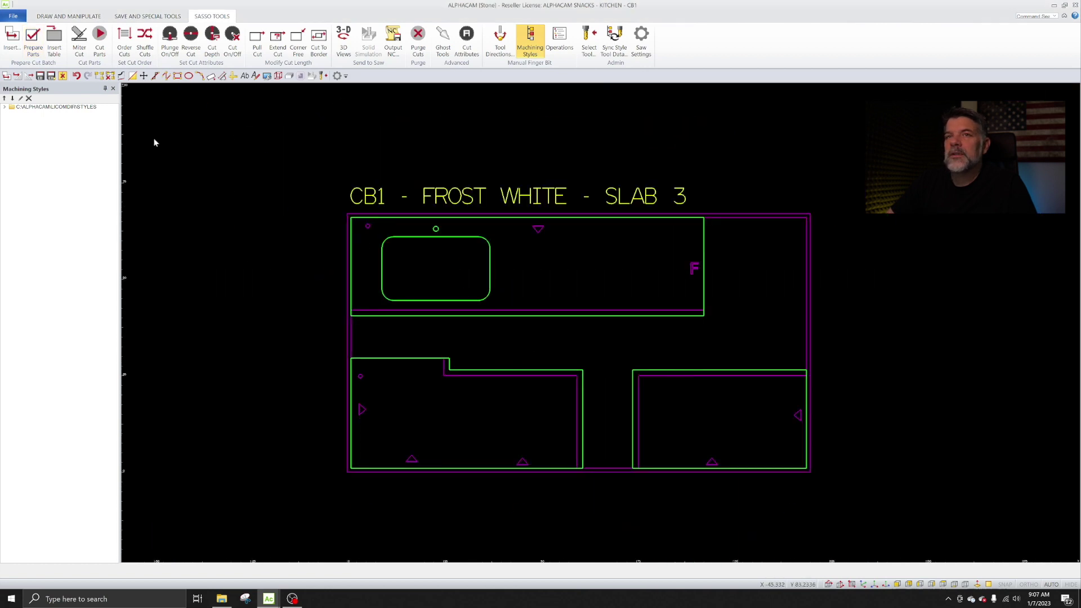
Step: Insert a 3cm Front Sasso saw table under CB1 and generate the part saw cuts
left_click(54, 40)
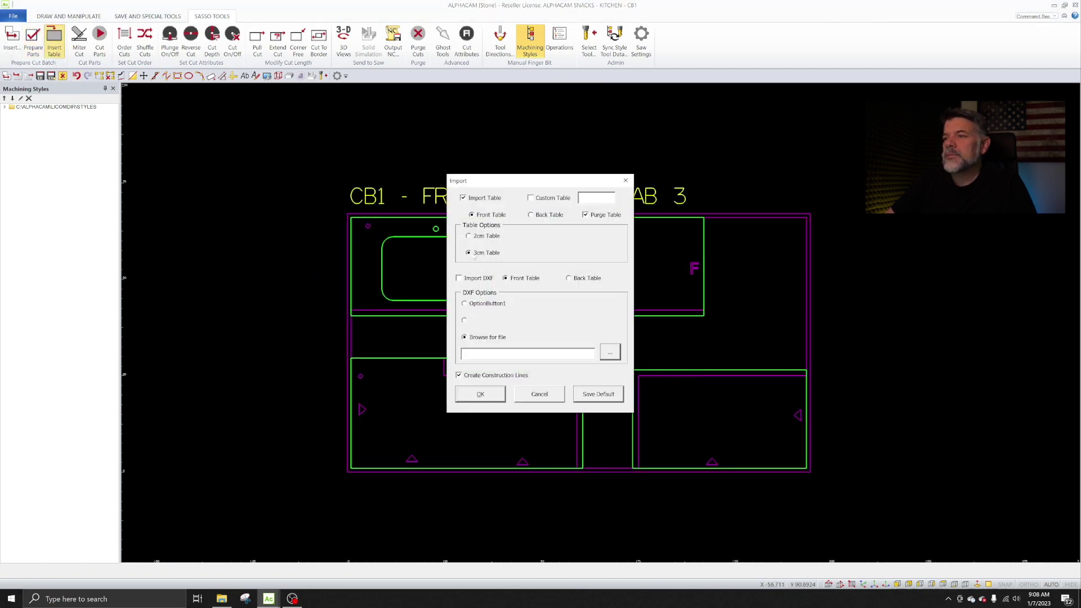
left_click(482, 395)
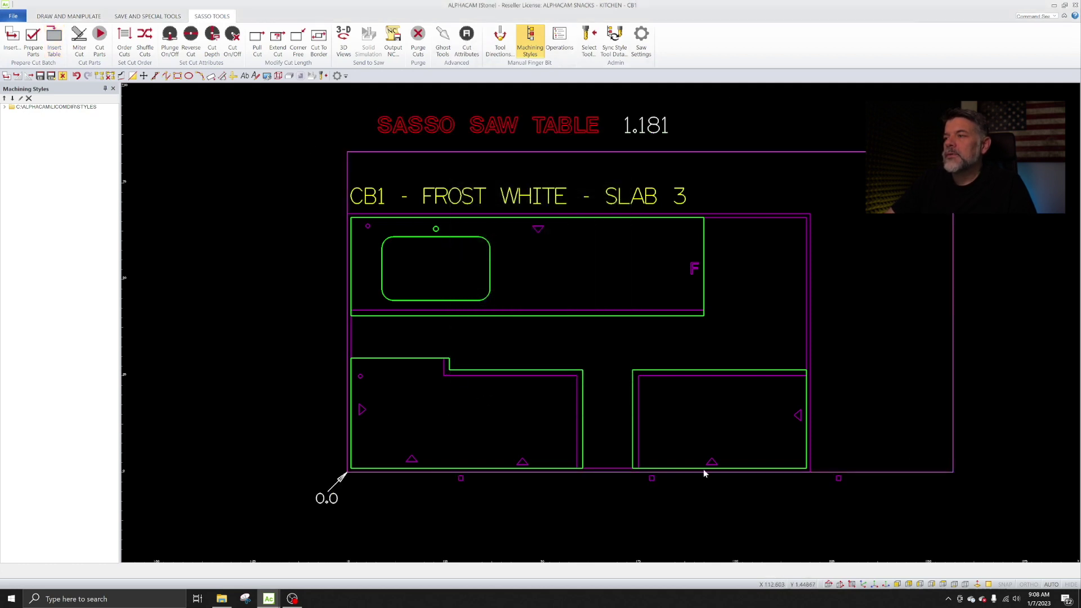
left_click(99, 48)
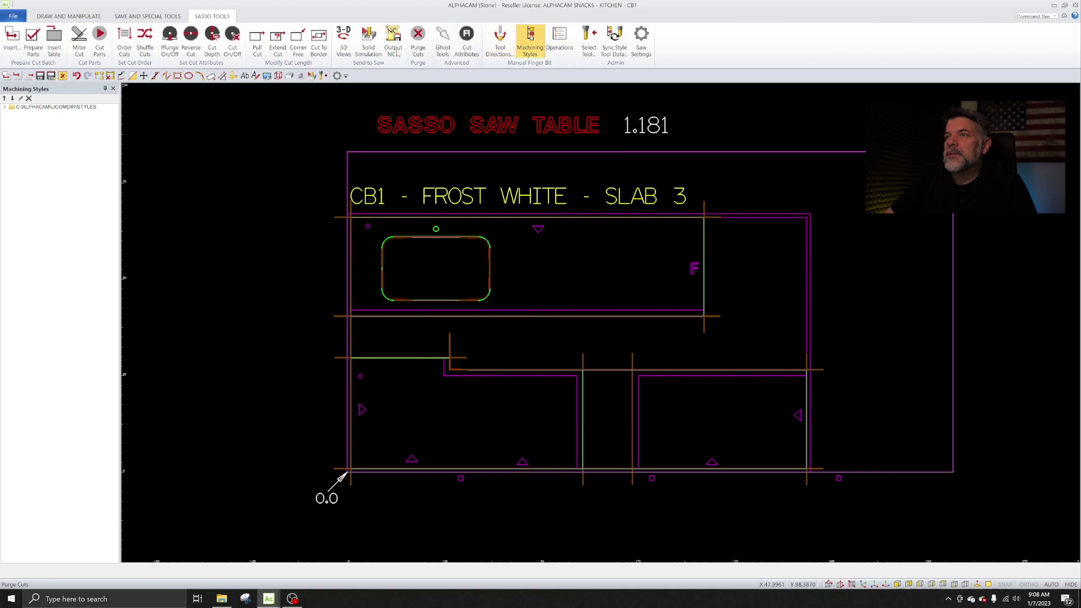
Step: Run a maximum-speed solid simulation of the saw cuts, then save the CB1 drawing
left_click(367, 51)
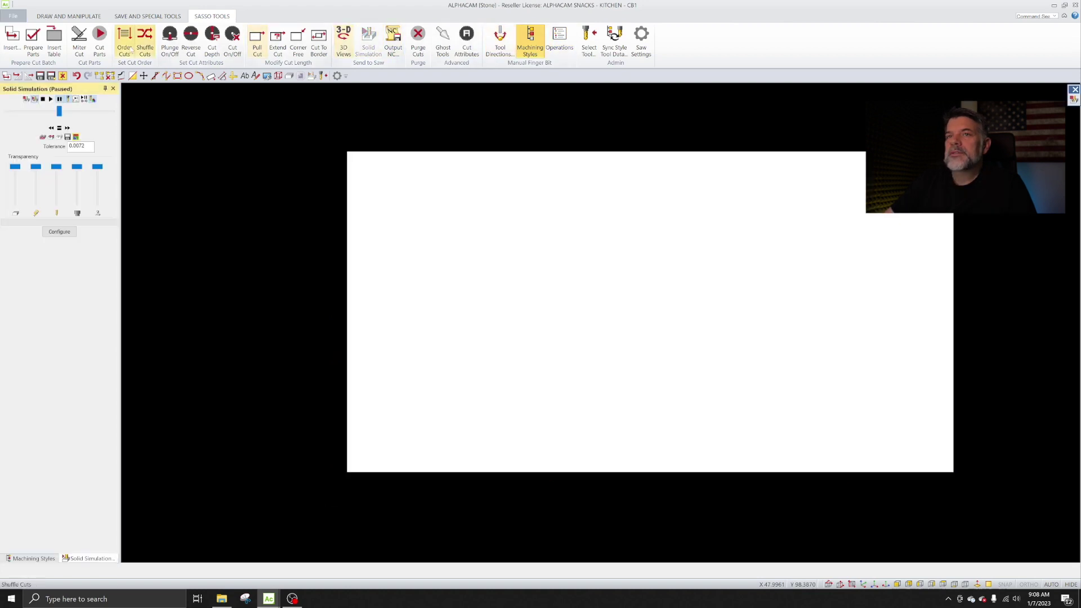
left_click_drag(60, 111, 111, 112)
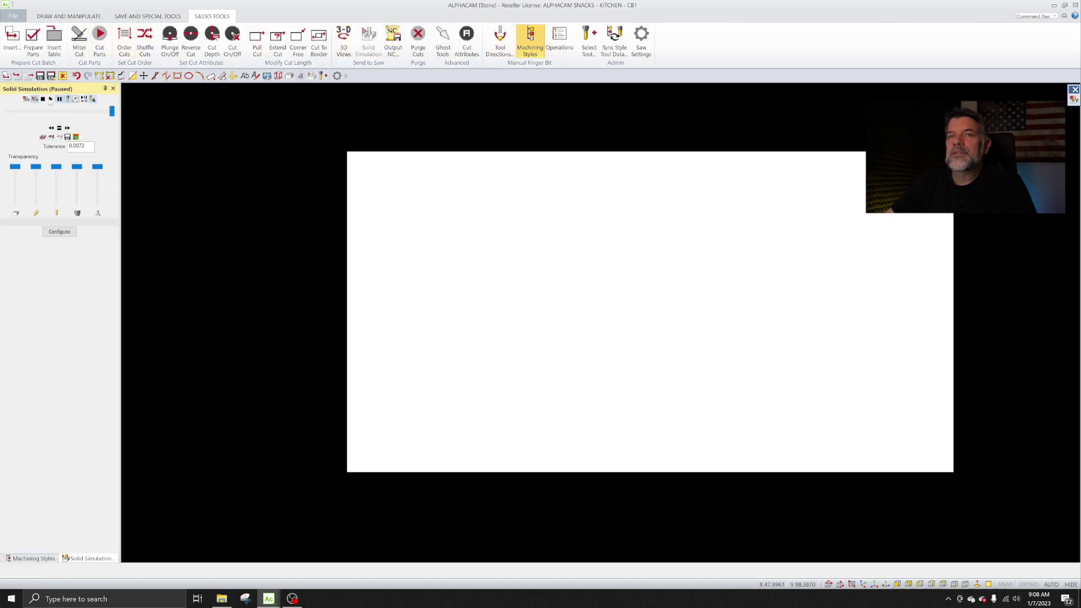
left_click(50, 100)
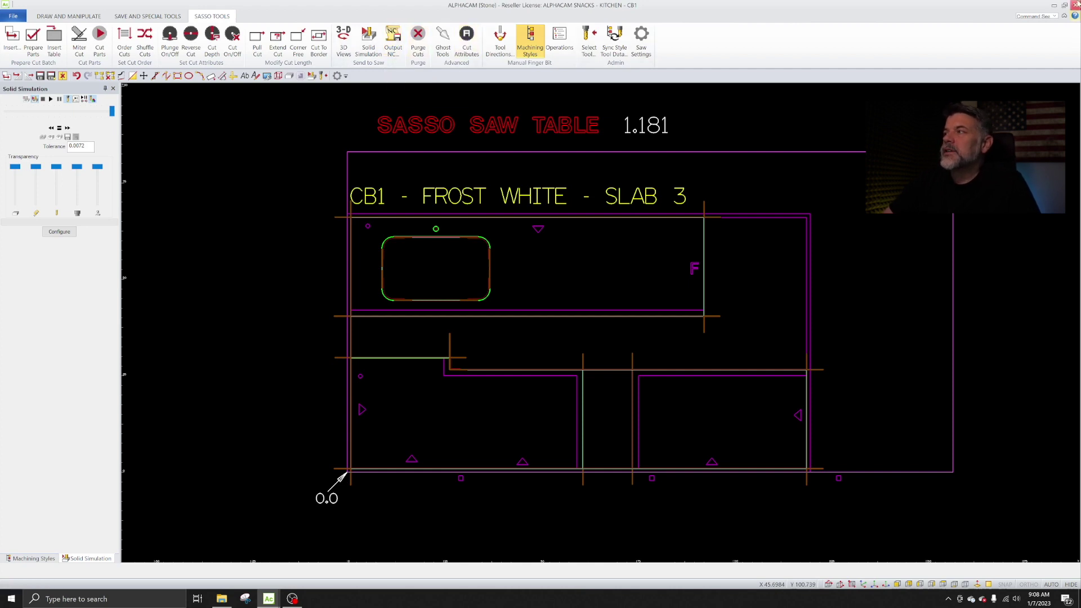
key("ctrl+s")
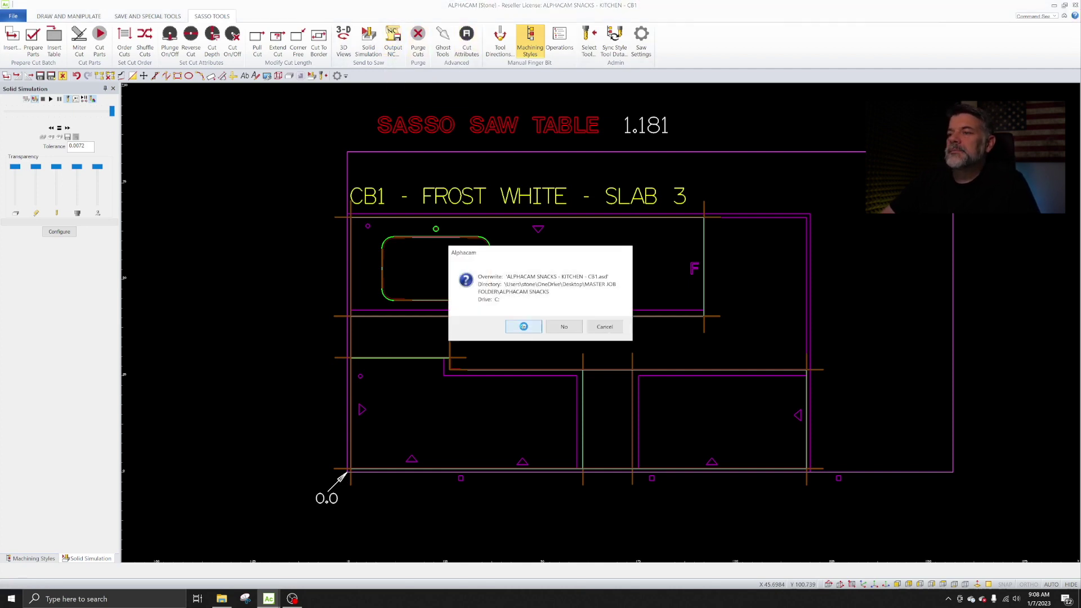